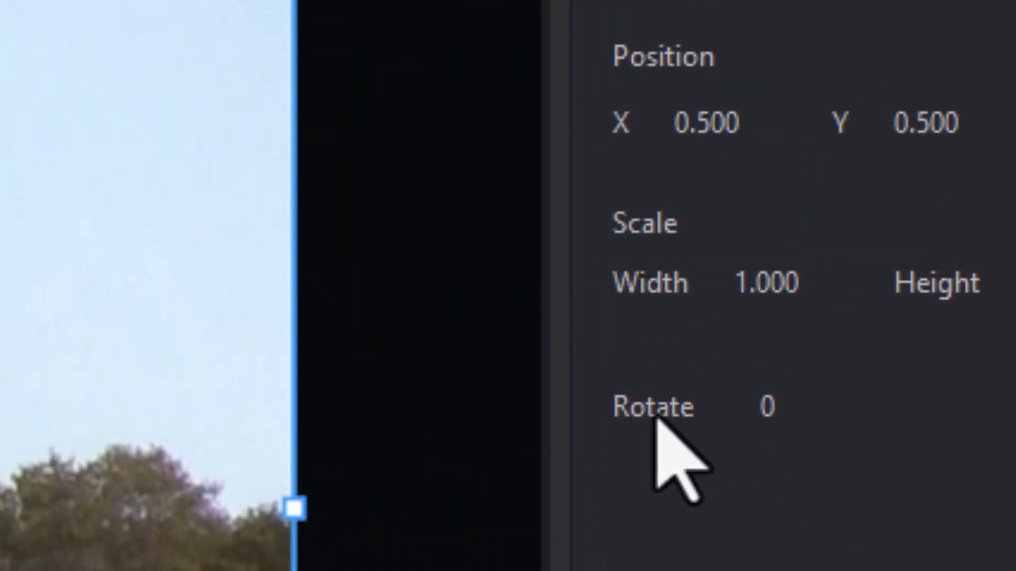
- Level the bridge clip with a rotation of -3 and shrink the crop frame to exclude the tilted edges
{"action": "mouse_move", "coordinate": [776, 424]}
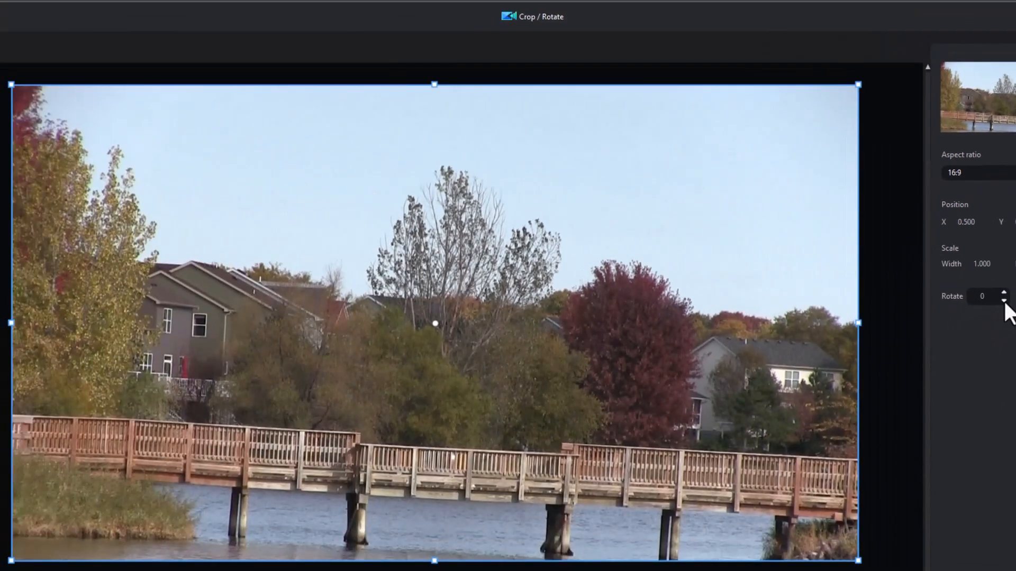
{"action": "left_click", "coordinate": [1004, 301]}
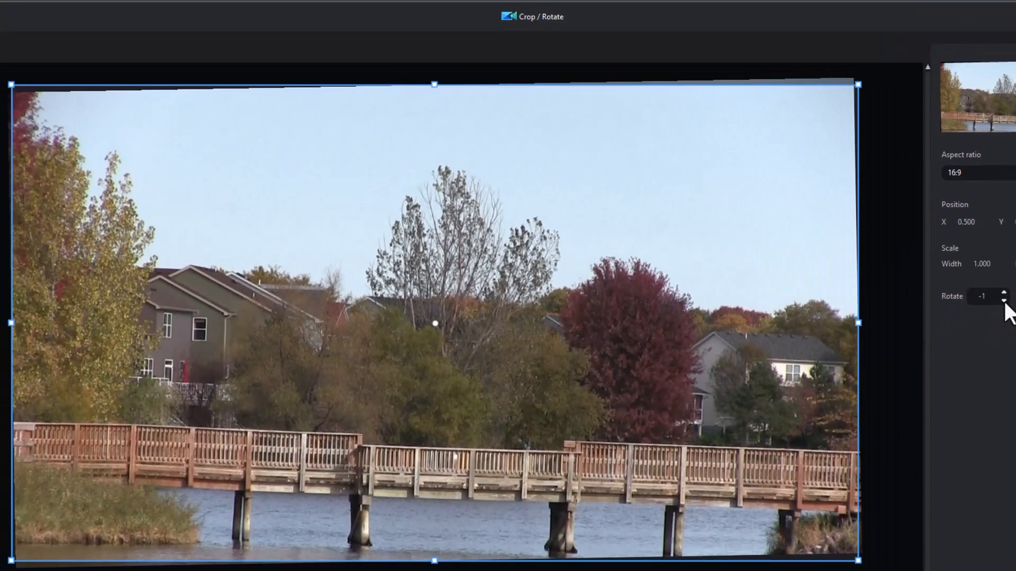
{"action": "left_click", "coordinate": [1004, 301]}
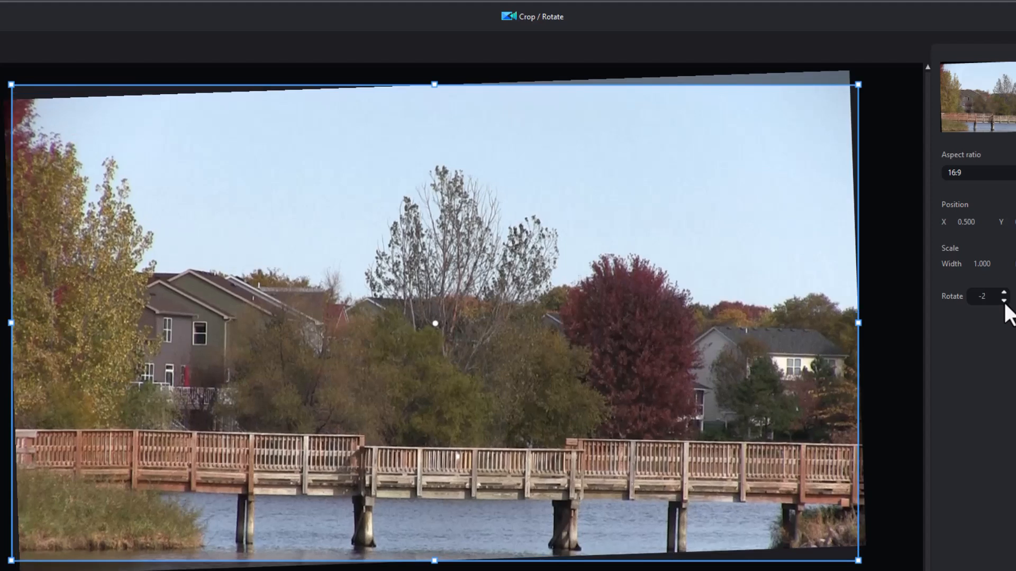
{"action": "left_click", "coordinate": [1004, 301]}
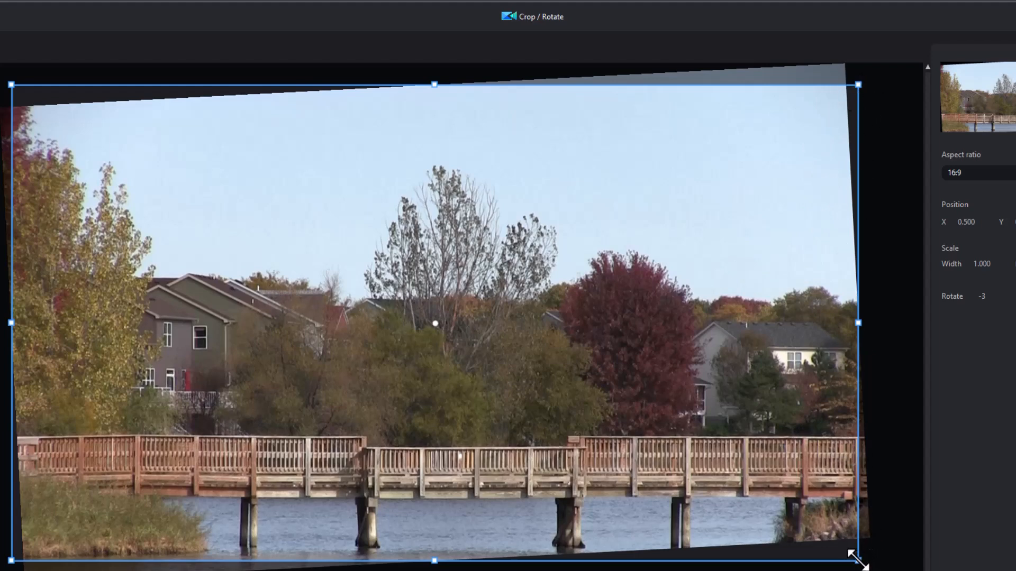
{"action": "left_click_drag", "start_coordinate": [851, 555], "coordinate": [831, 540]}
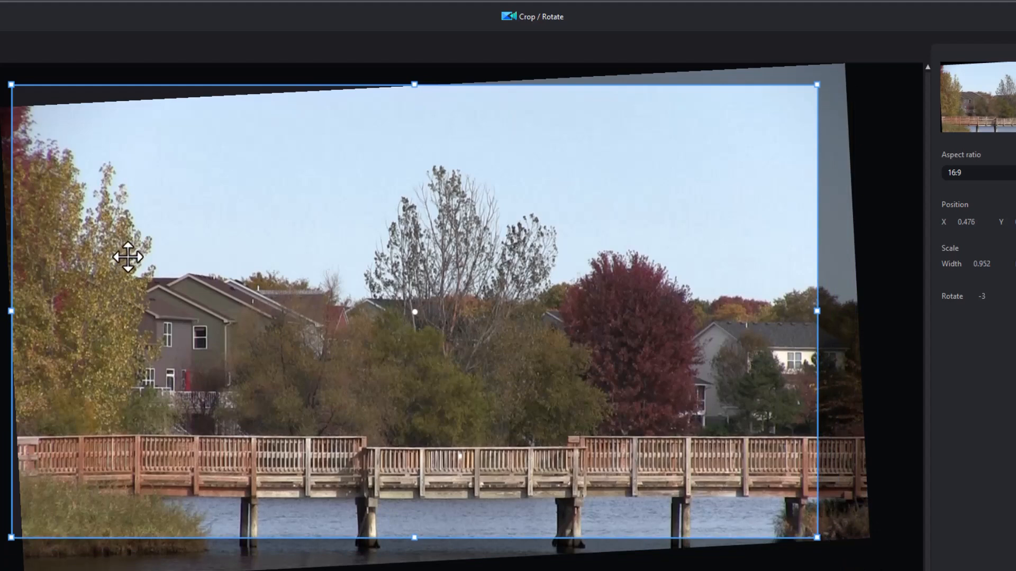
{"action": "left_click_drag", "start_coordinate": [16, 90], "coordinate": [29, 109]}
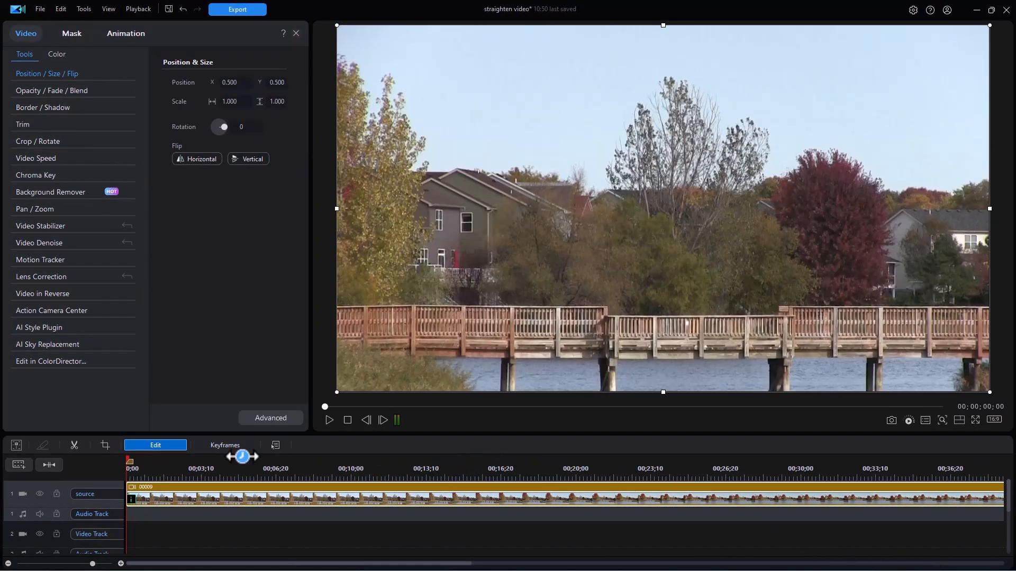
- Play the straightened clip to check the result and stop playback
{"action": "left_click", "coordinate": [329, 420]}
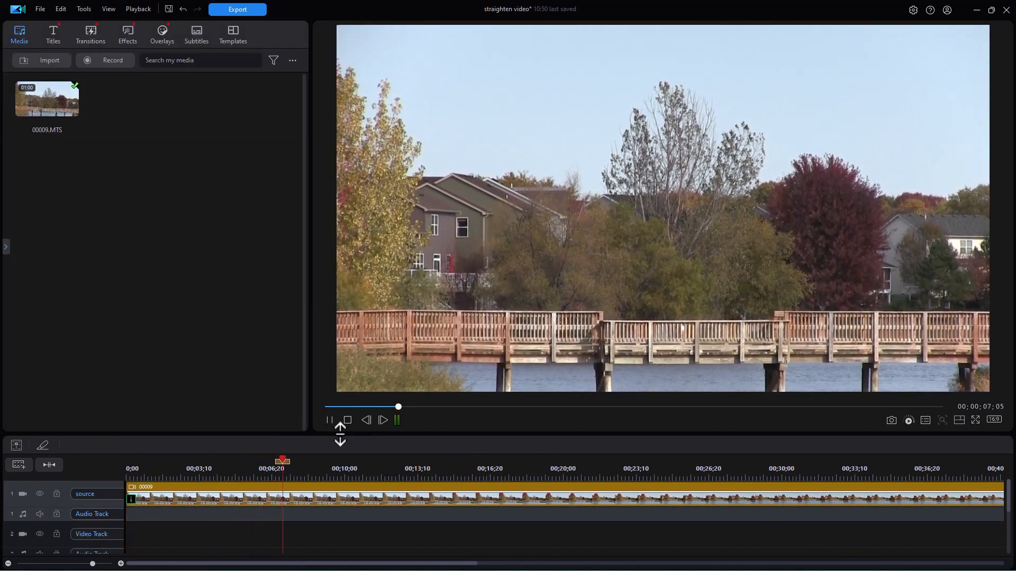
{"action": "left_click", "coordinate": [348, 420]}
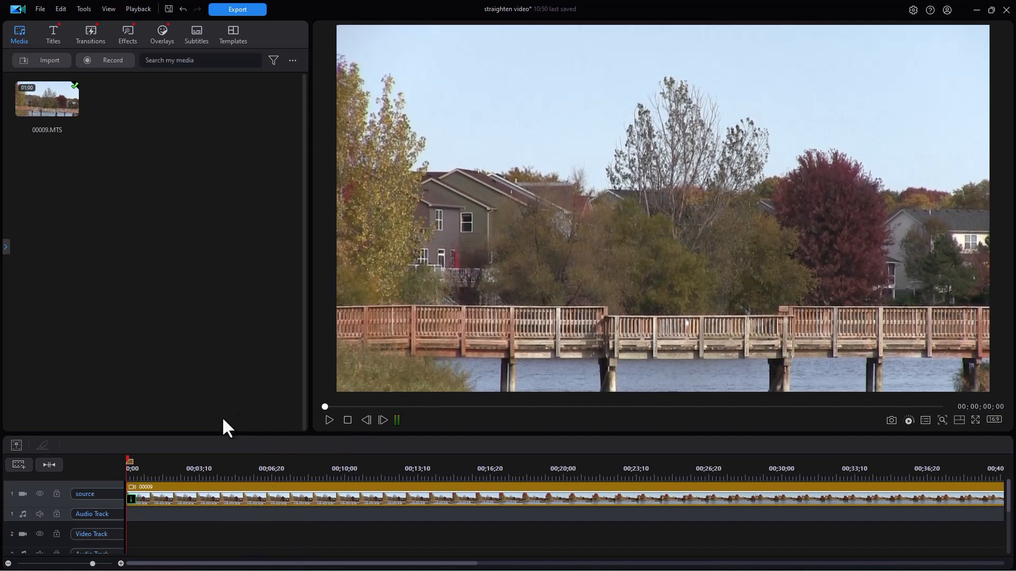
- Open the Color Adjustment settings for the bridge clip and set Sharpness to 41
{"action": "left_click", "coordinate": [226, 503]}
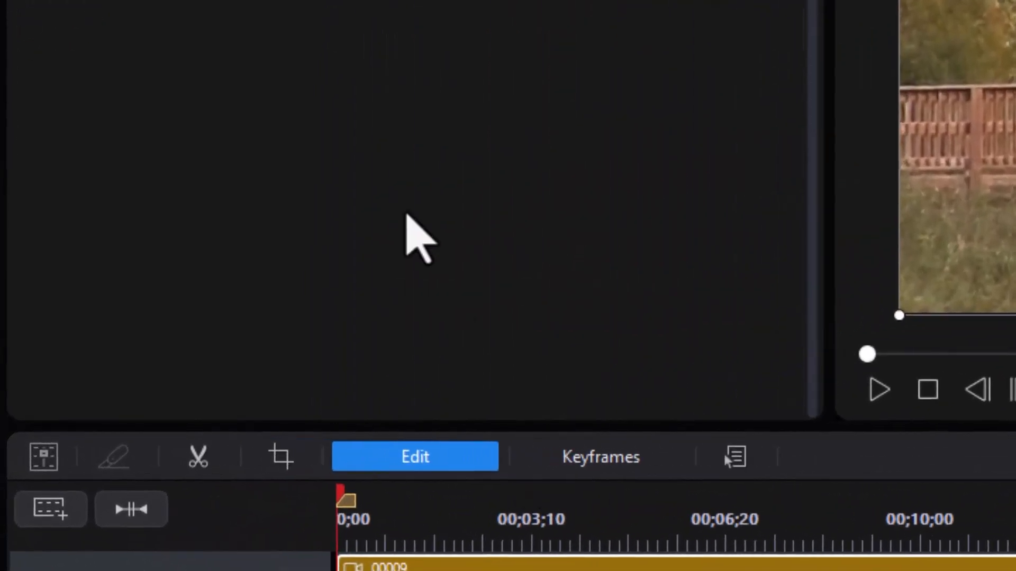
{"action": "left_click", "coordinate": [445, 458]}
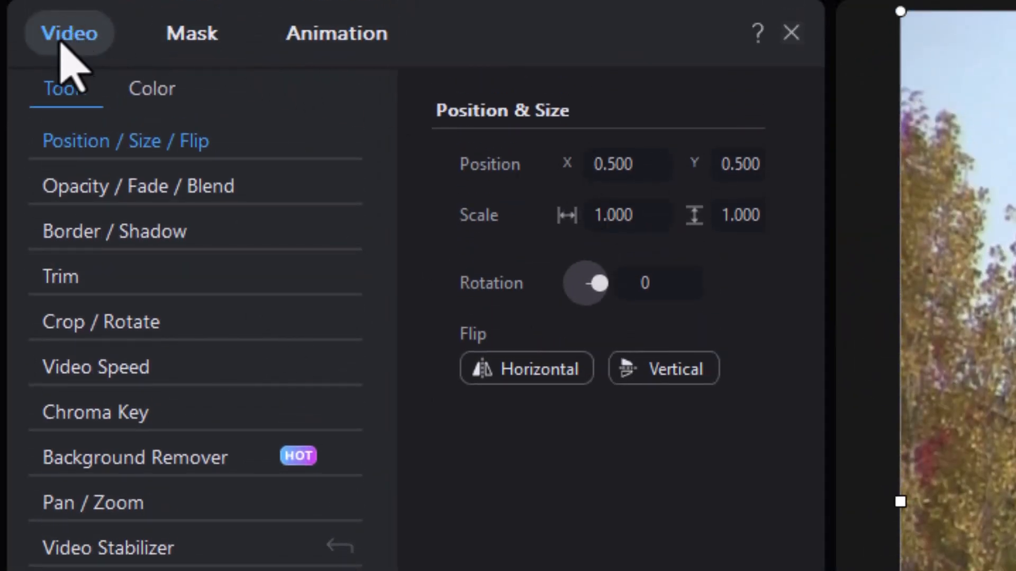
{"action": "left_click", "coordinate": [155, 97]}
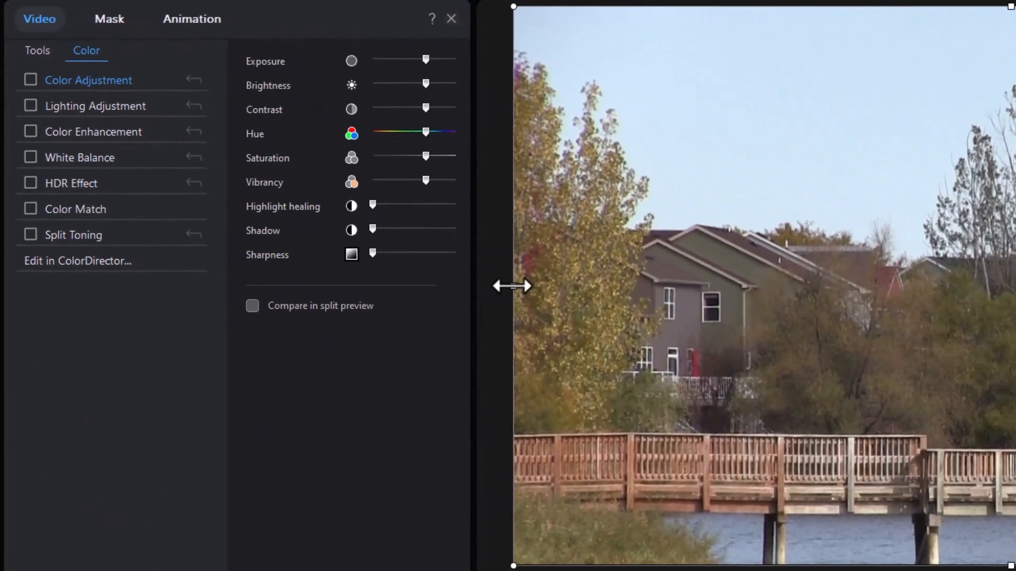
{"action": "left_click_drag", "start_coordinate": [512, 286], "coordinate": [583, 310]}
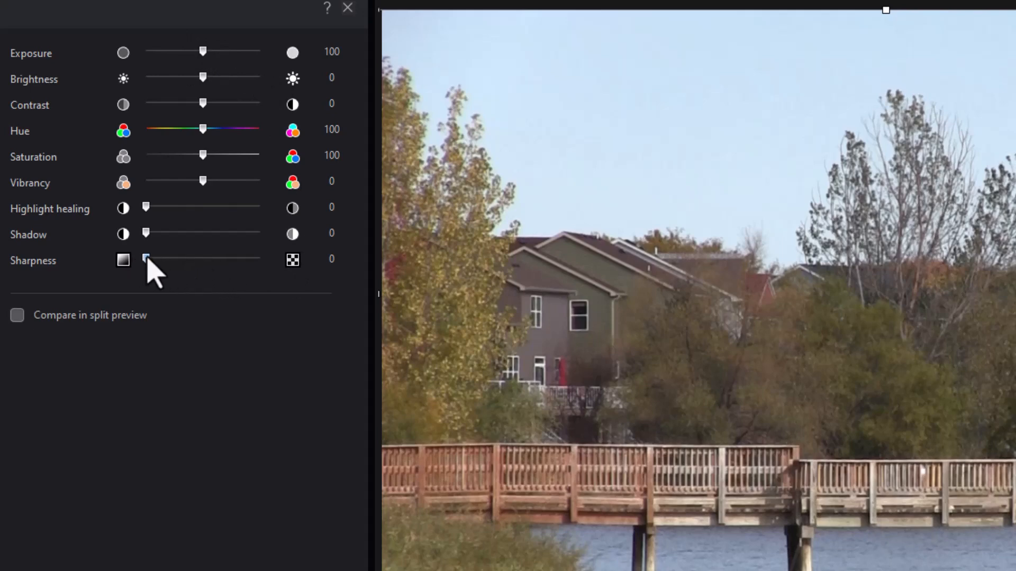
{"action": "left_click_drag", "start_coordinate": [148, 258], "coordinate": [170, 260]}
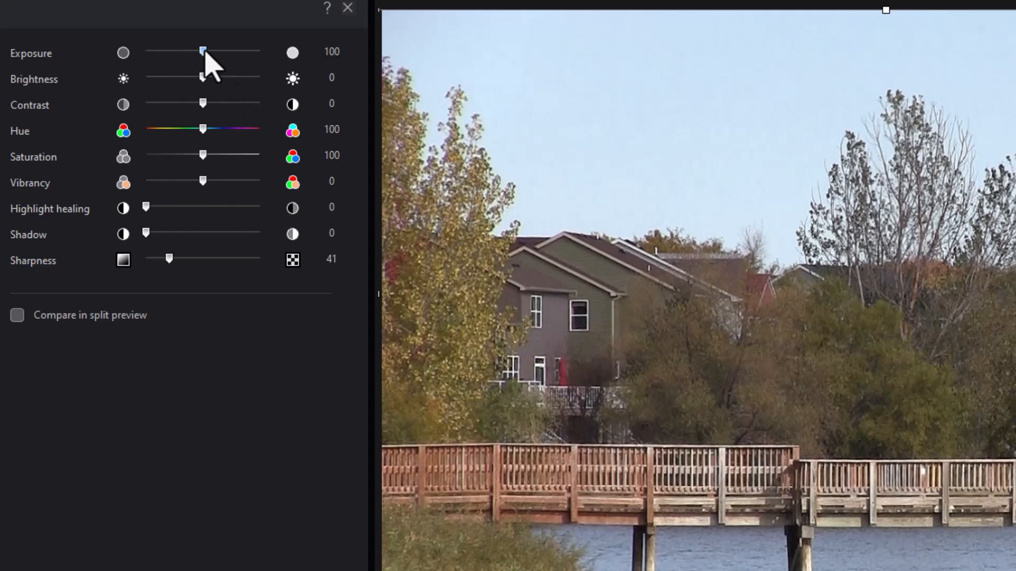
- Set the clip's Brightness to 8, Saturation to 103 and Vibrancy to 27
{"action": "mouse_move", "coordinate": [205, 52]}
{"action": "left_mouse_down"}
{"action": "mouse_move", "coordinate": [317, 72]}
{"action": "mouse_move", "coordinate": [204, 75]}
{"action": "mouse_move", "coordinate": [210, 67]}
{"action": "mouse_move", "coordinate": [214, 80]}
{"action": "mouse_move", "coordinate": [208, 68]}
{"action": "left_mouse_up"}
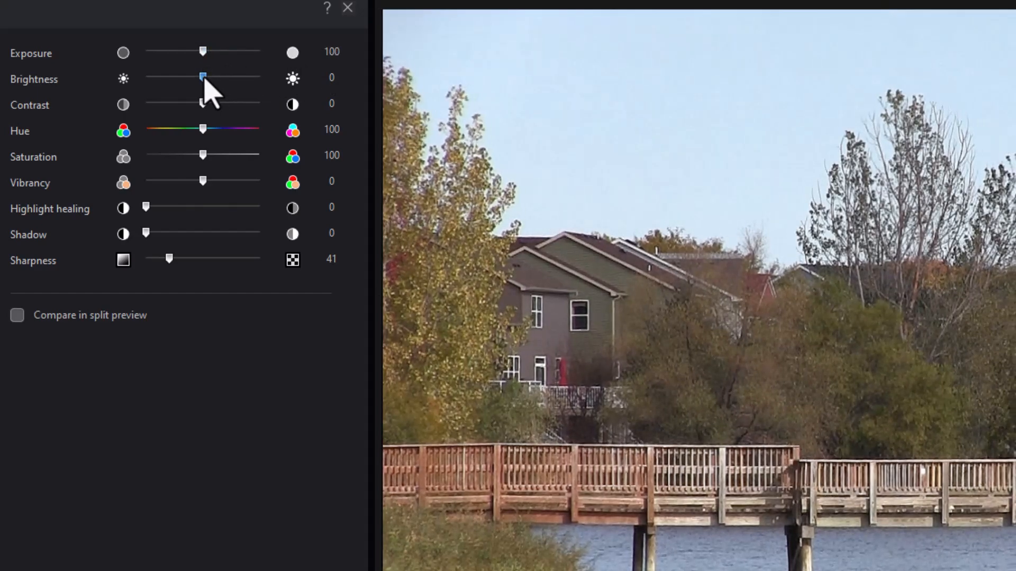
{"action": "mouse_move", "coordinate": [207, 78]}
{"action": "left_mouse_down"}
{"action": "mouse_move", "coordinate": [227, 79]}
{"action": "mouse_move", "coordinate": [208, 80]}
{"action": "left_mouse_up"}
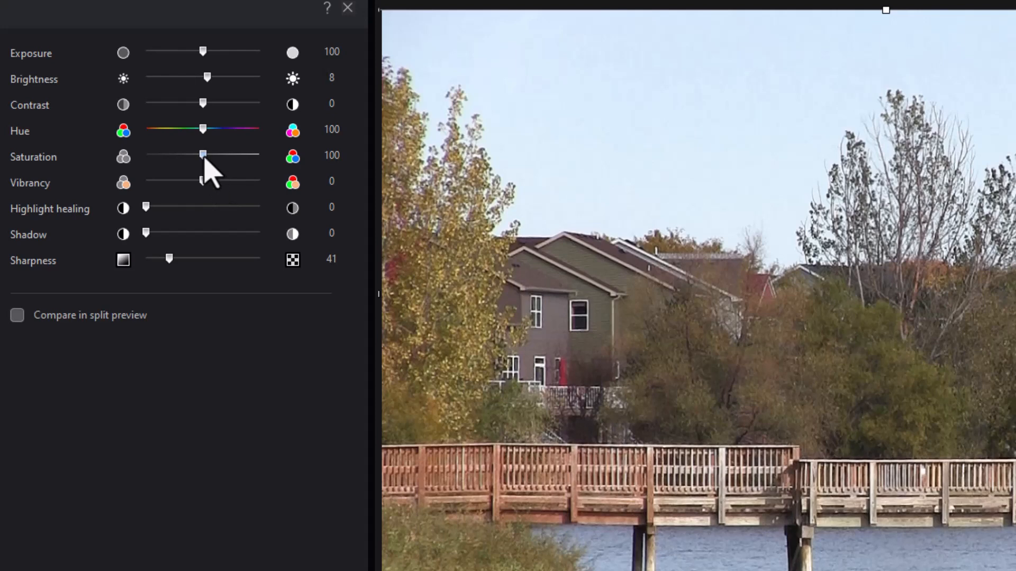
{"action": "mouse_move", "coordinate": [204, 158]}
{"action": "left_mouse_down"}
{"action": "mouse_move", "coordinate": [230, 162]}
{"action": "mouse_move", "coordinate": [216, 165]}
{"action": "mouse_move", "coordinate": [245, 190]}
{"action": "mouse_move", "coordinate": [212, 177]}
{"action": "mouse_move", "coordinate": [254, 178]}
{"action": "mouse_move", "coordinate": [206, 177]}
{"action": "left_mouse_up"}
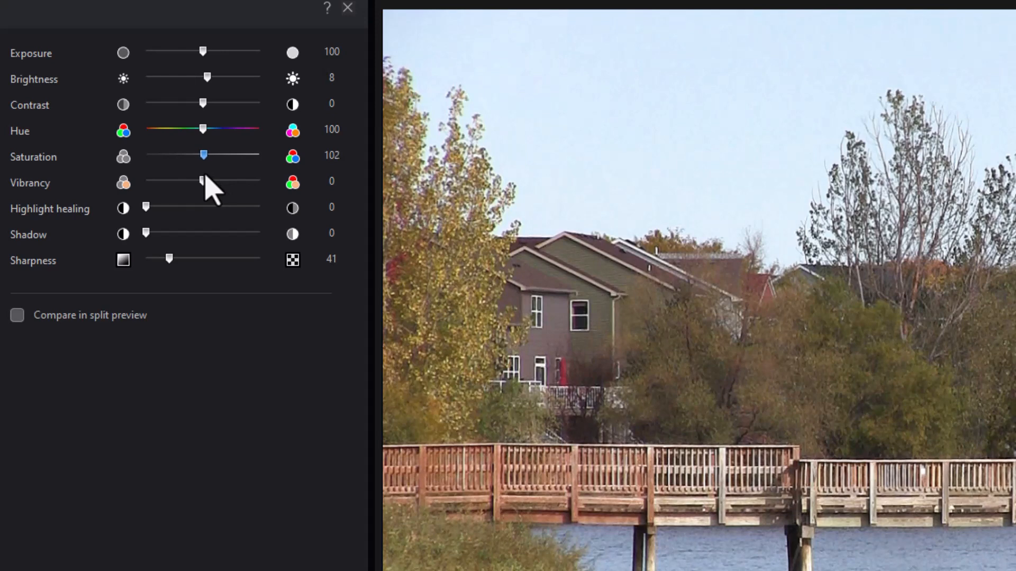
{"action": "left_click_drag", "start_coordinate": [203, 176], "coordinate": [207, 191]}
{"action": "left_click_drag", "start_coordinate": [202, 154], "coordinate": [226, 186]}
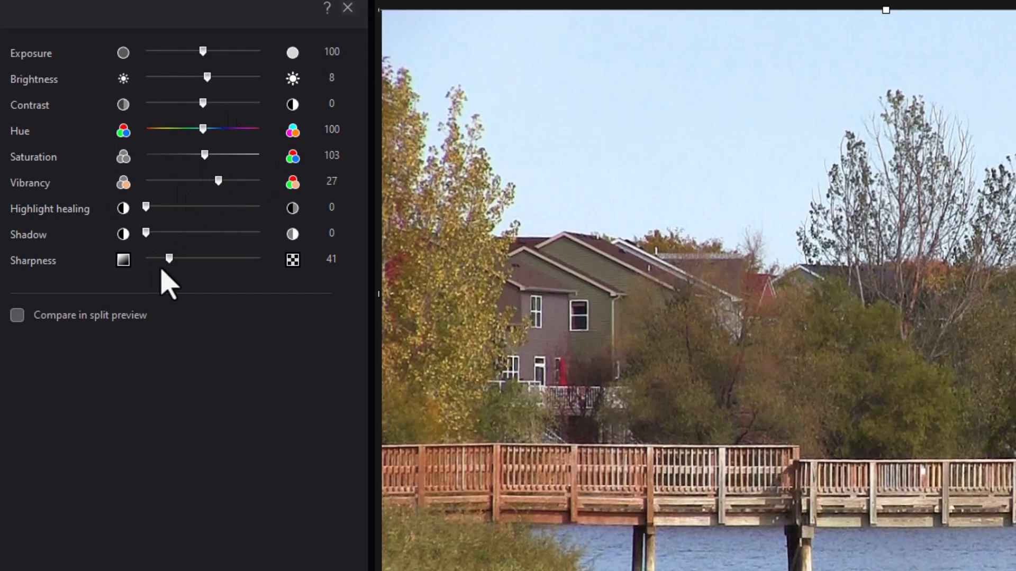
- Compare the color-adjusted clip with the original in split preview, and close the clip's adjustment settings
{"action": "left_click", "coordinate": [23, 314]}
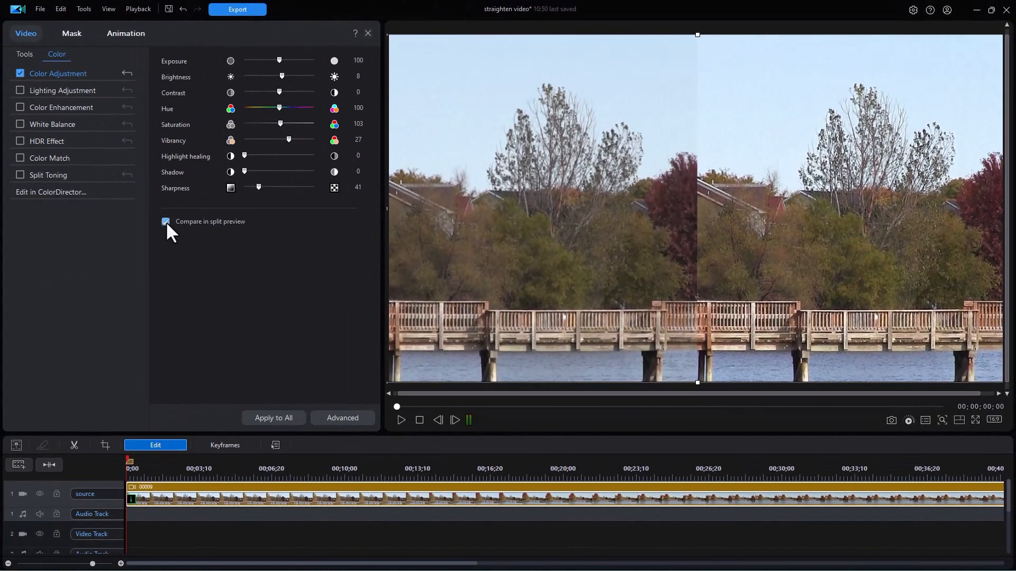
{"action": "left_click", "coordinate": [166, 222]}
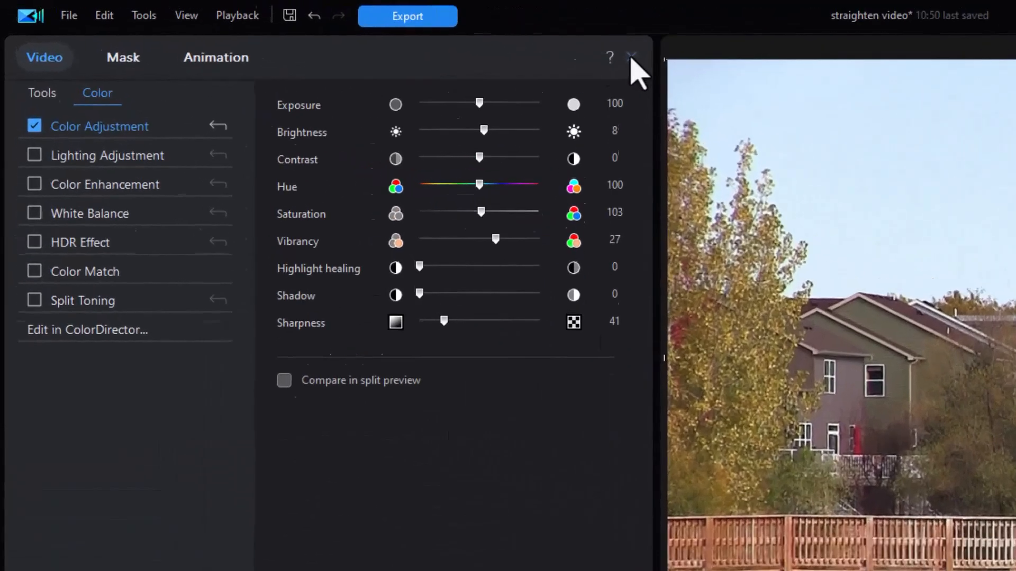
{"action": "left_click", "coordinate": [368, 33]}
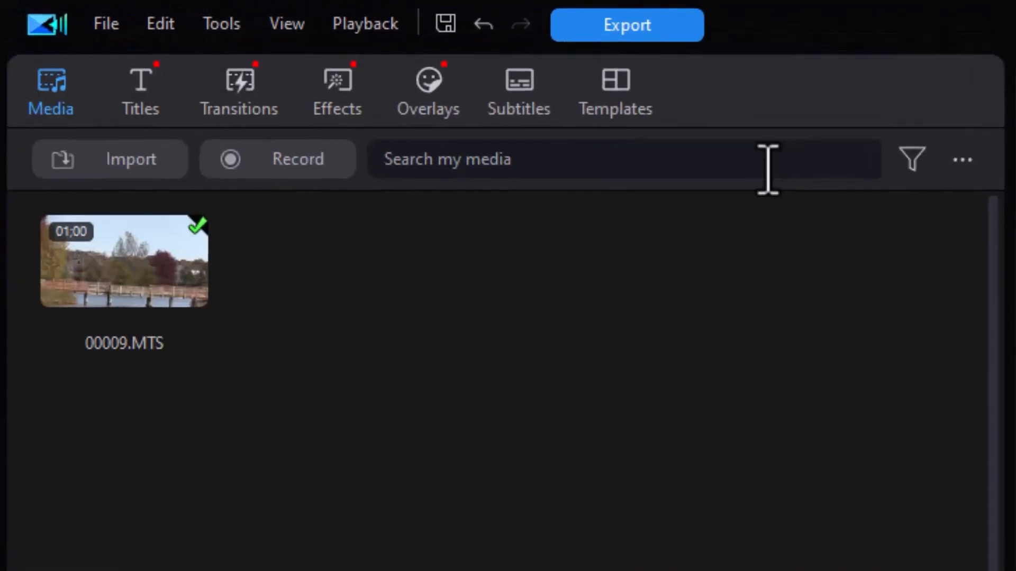
- Show the Nature category of the Filters & LUTs effects
{"action": "left_click", "coordinate": [343, 97]}
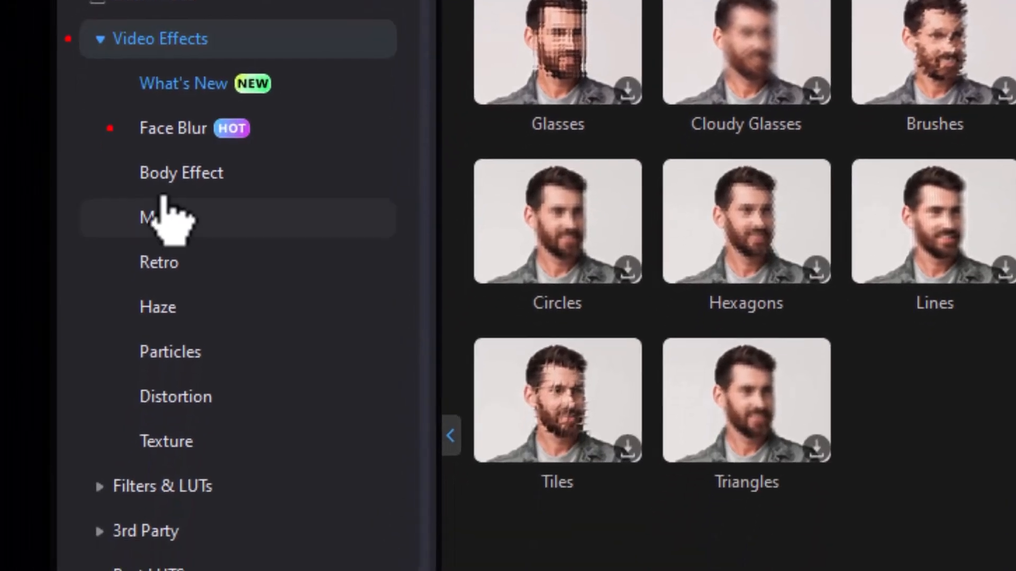
{"action": "left_click", "coordinate": [124, 489]}
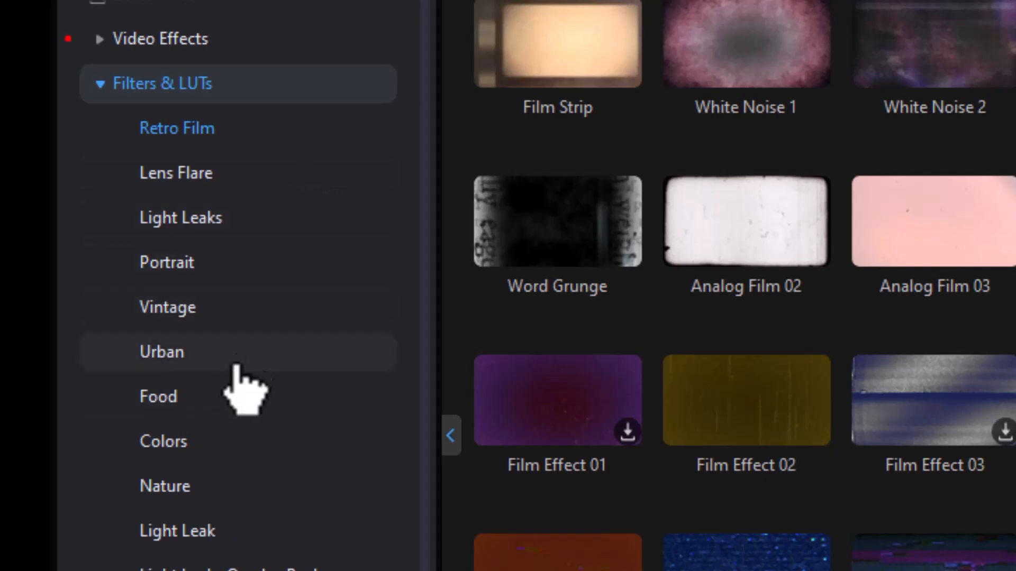
{"action": "left_click", "coordinate": [224, 488]}
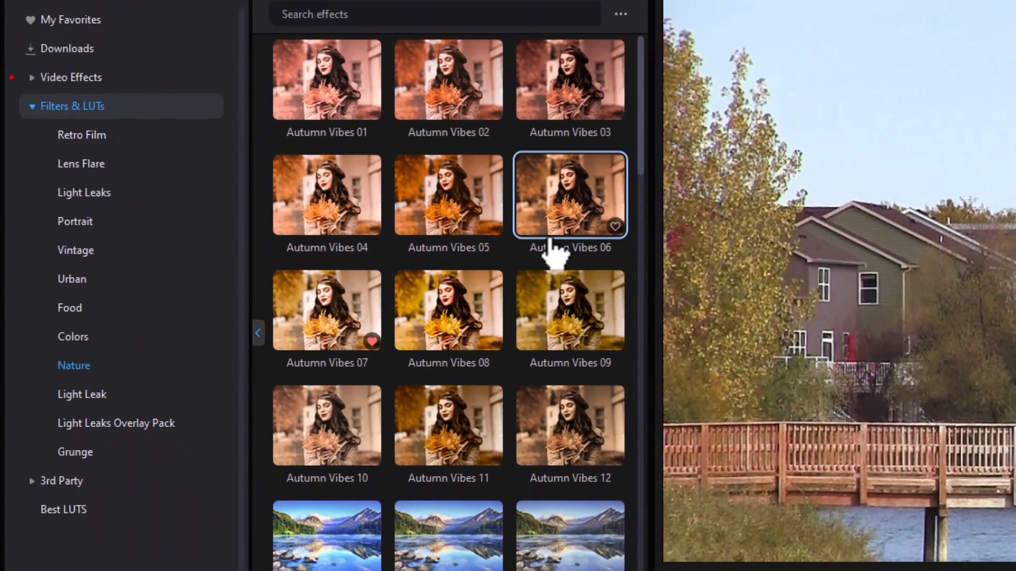
- Apply the Harvest Farm filter to clip 00009 on the source track
{"action": "left_click_drag", "start_coordinate": [670, 152], "coordinate": [645, 570]}
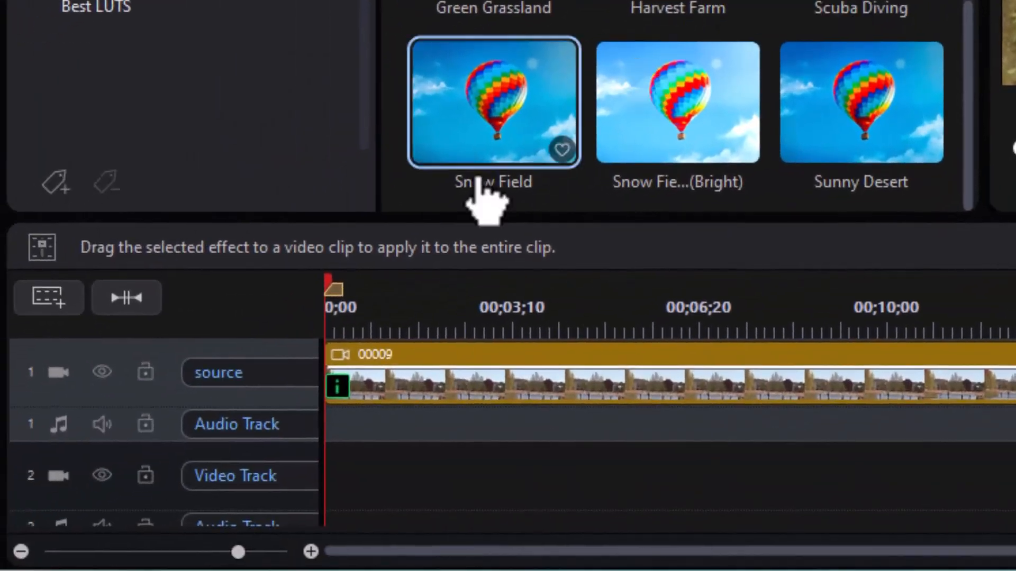
{"action": "mouse_move", "coordinate": [339, 388]}
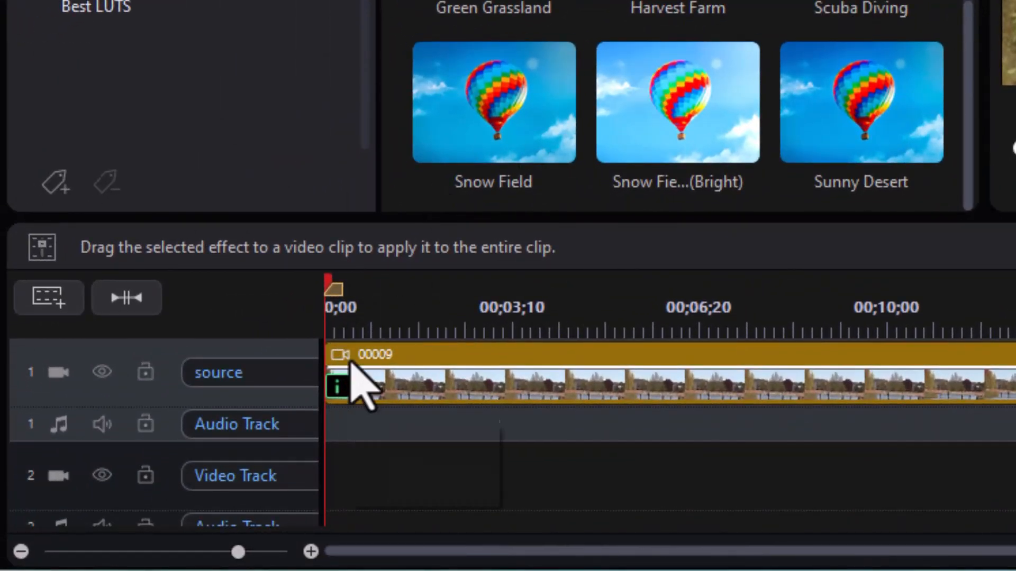
{"action": "left_click_drag", "start_coordinate": [678, 6], "coordinate": [565, 365]}
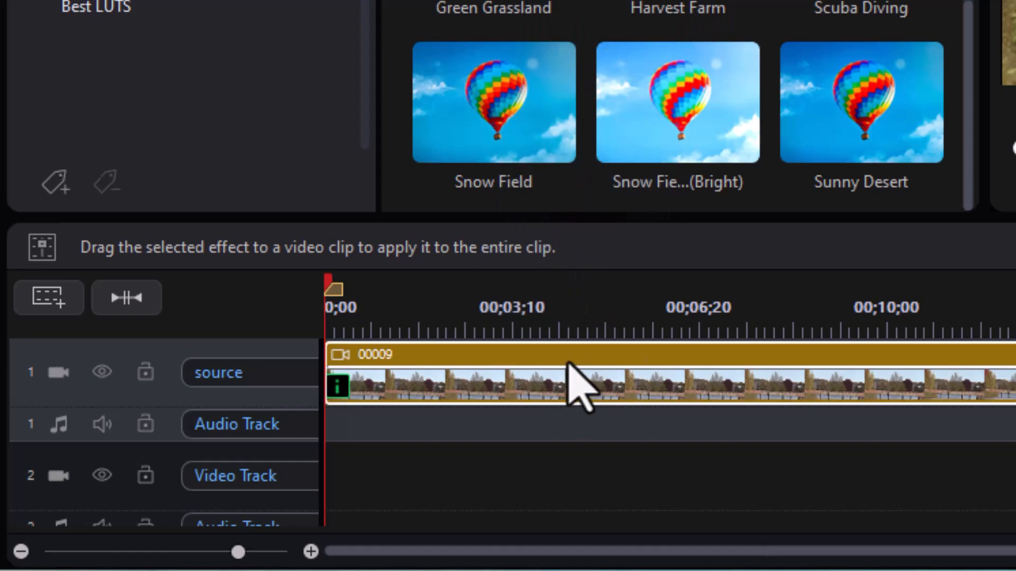
- Open the applied effects of clip 00009 and take the Harvest Farm filter off
{"action": "mouse_move", "coordinate": [338, 386]}
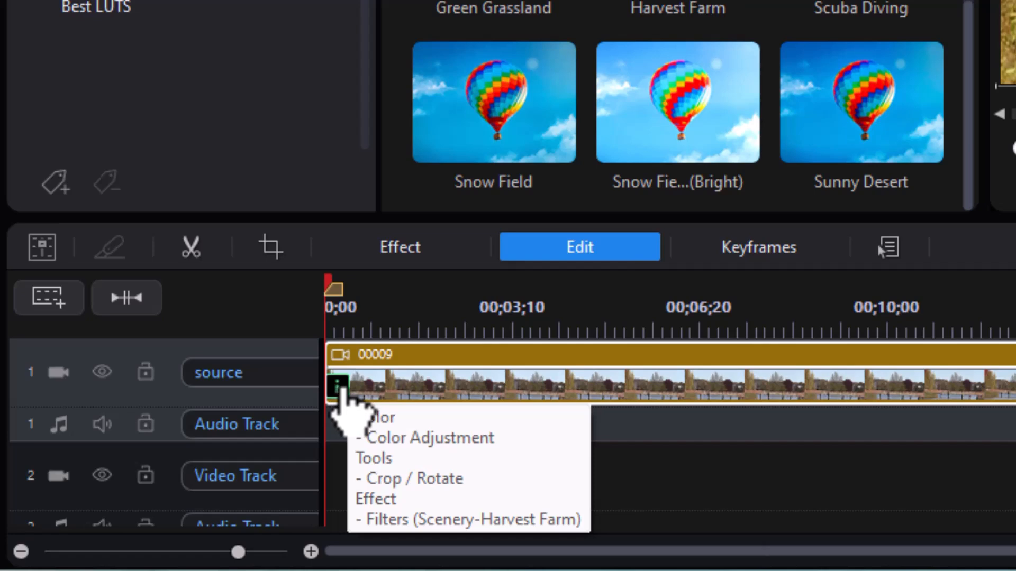
{"action": "left_click", "coordinate": [339, 386]}
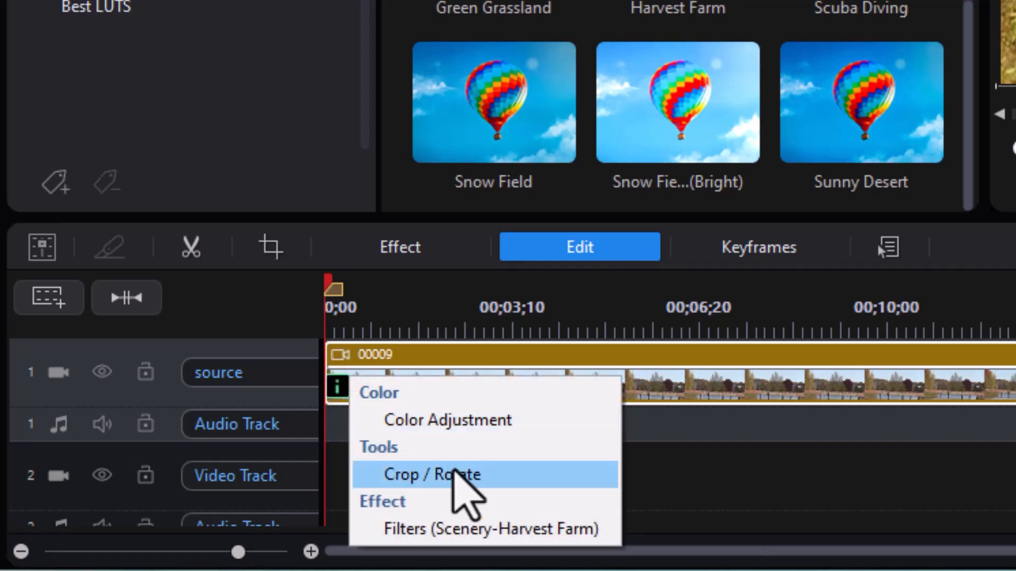
{"action": "left_click", "coordinate": [465, 531]}
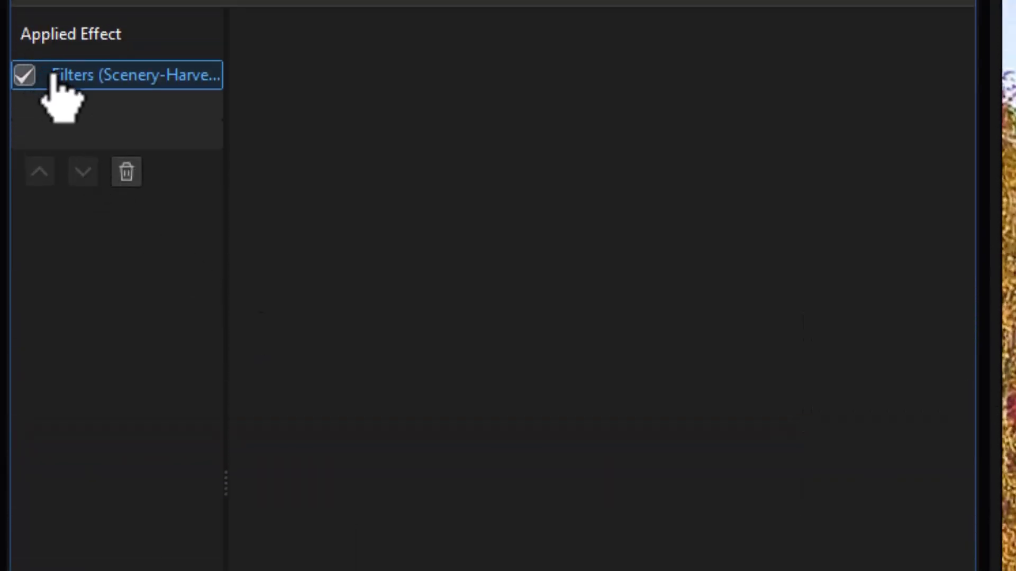
{"action": "left_click", "coordinate": [27, 78]}
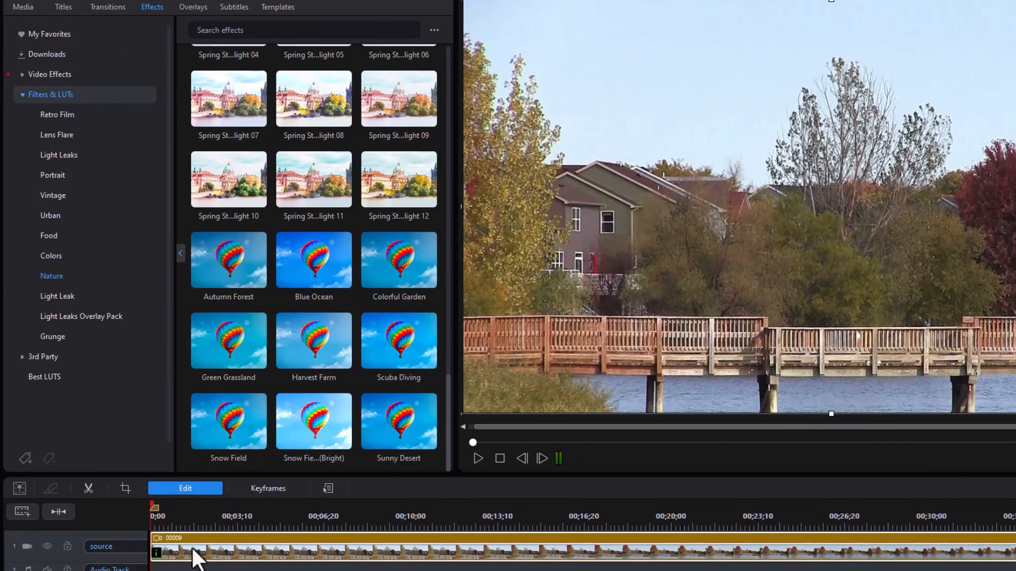
- Browse the Nature filters and preview Outdoor Warm 05, Outdoor Warm 04 and Outdoor Warm 01 on the bridge footage
{"action": "left_click_drag", "start_coordinate": [450, 397], "coordinate": [436, 242]}
{"action": "scroll", "coordinate": [438, 244], "scroll_direction": "down", "scroll_amount": 1}
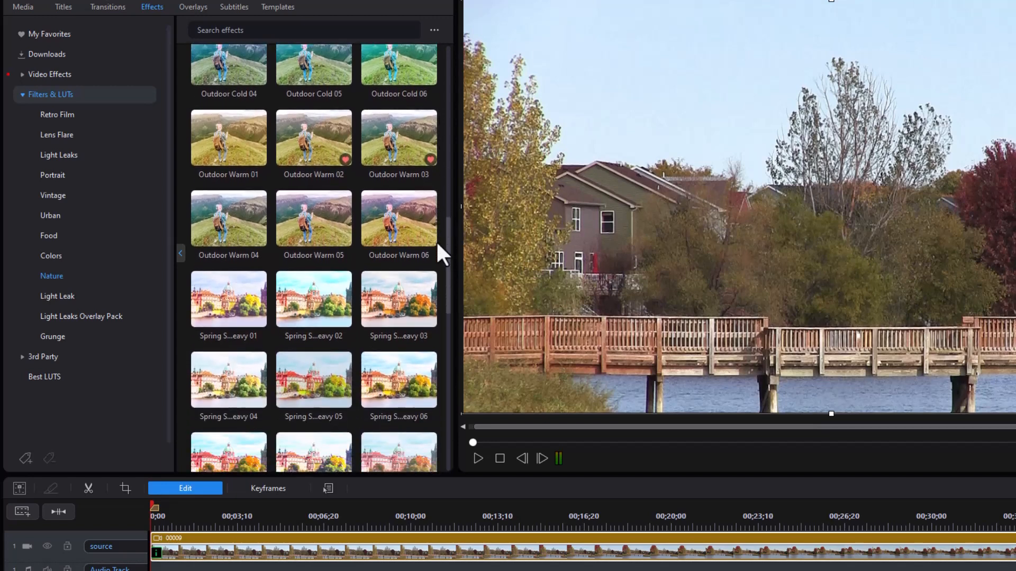
{"action": "scroll", "coordinate": [437, 244], "scroll_direction": "down", "scroll_amount": 3}
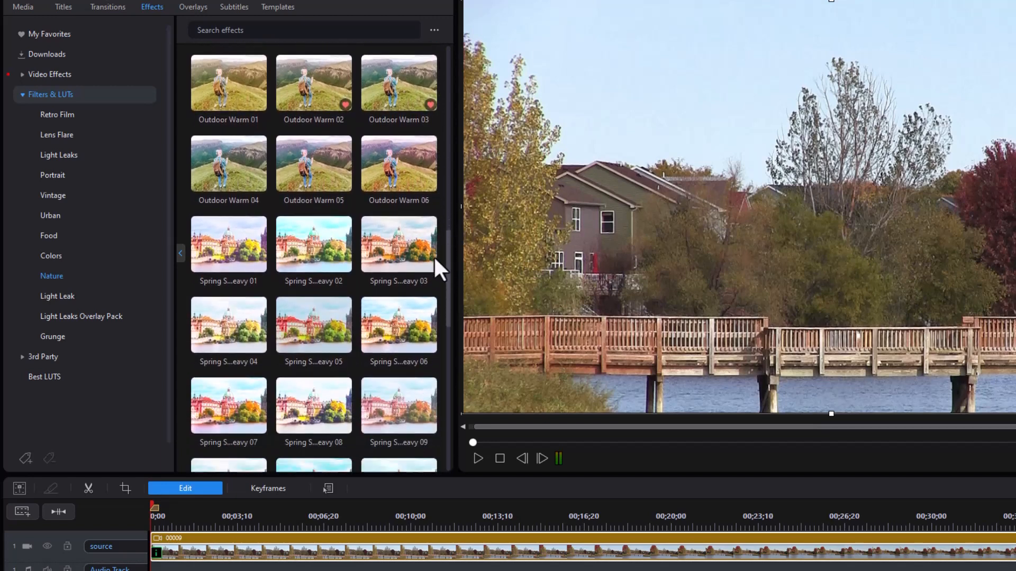
{"action": "scroll", "coordinate": [437, 267], "scroll_direction": "down", "scroll_amount": 1}
{"action": "scroll", "coordinate": [434, 257], "scroll_direction": "down", "scroll_amount": 12}
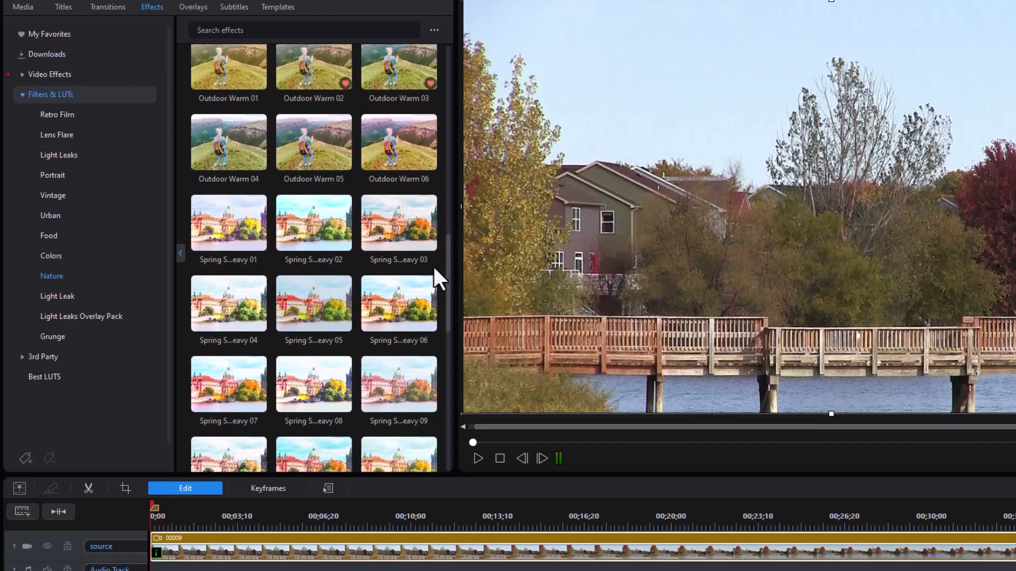
{"action": "scroll", "coordinate": [426, 320], "scroll_direction": "down", "scroll_amount": 14}
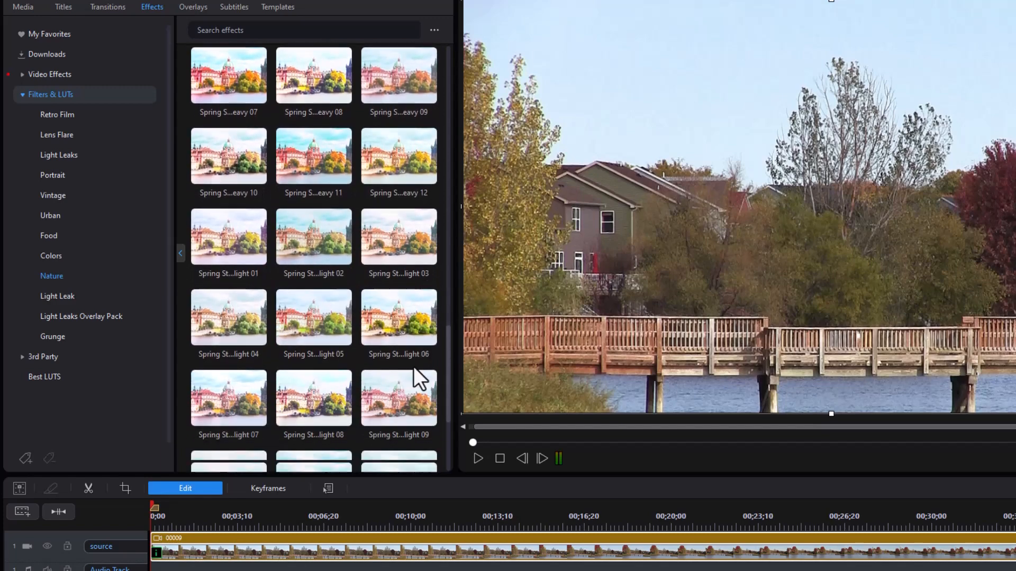
{"action": "scroll", "coordinate": [417, 355], "scroll_direction": "up", "scroll_amount": 20}
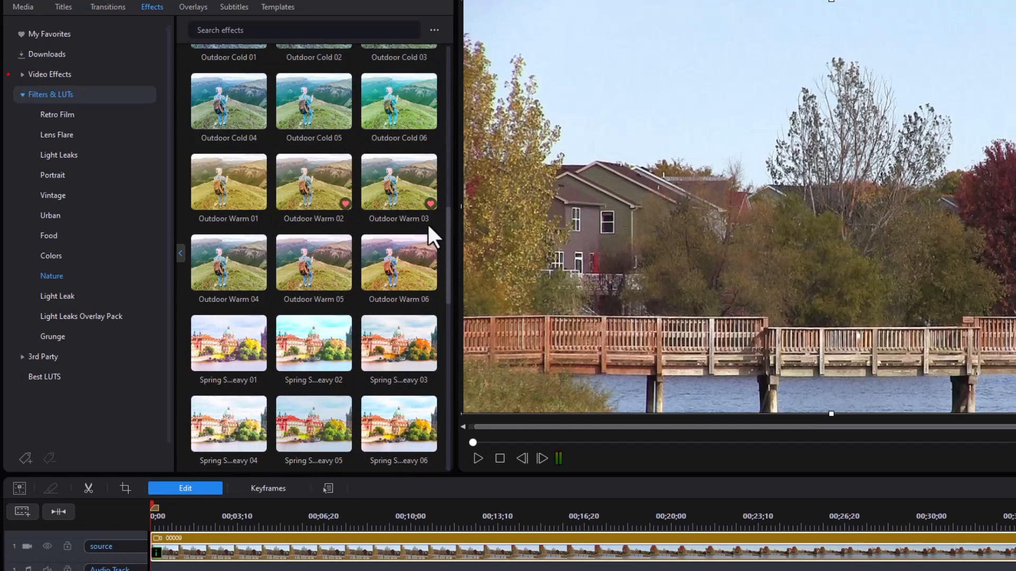
{"action": "left_click", "coordinate": [321, 272]}
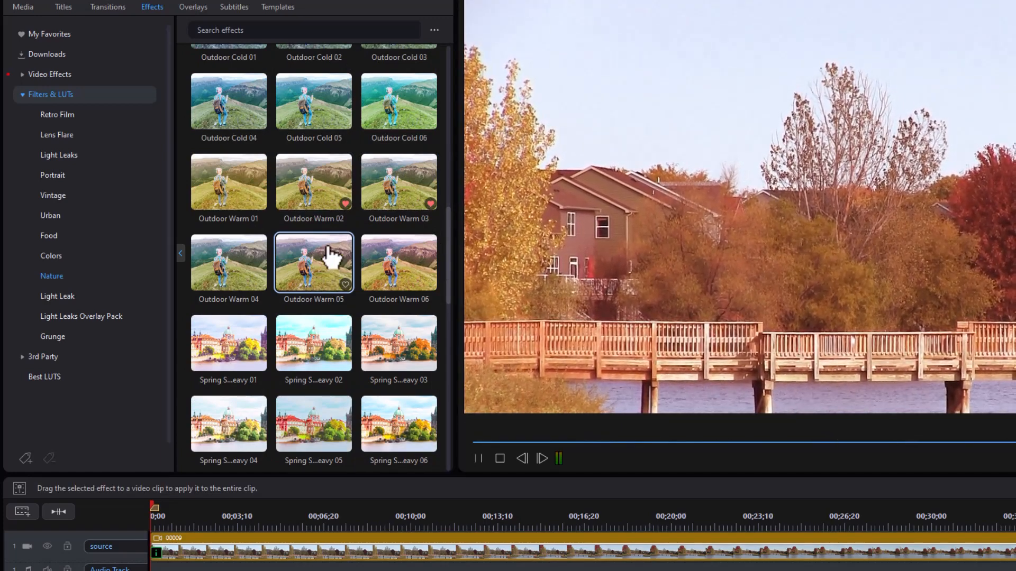
{"action": "left_click", "coordinate": [256, 259]}
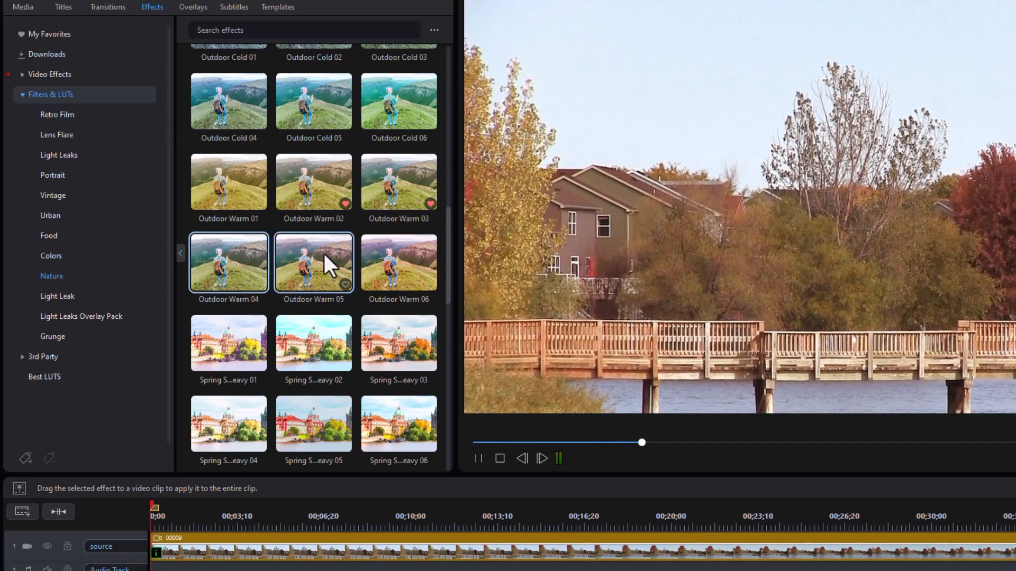
{"action": "left_click", "coordinate": [246, 188]}
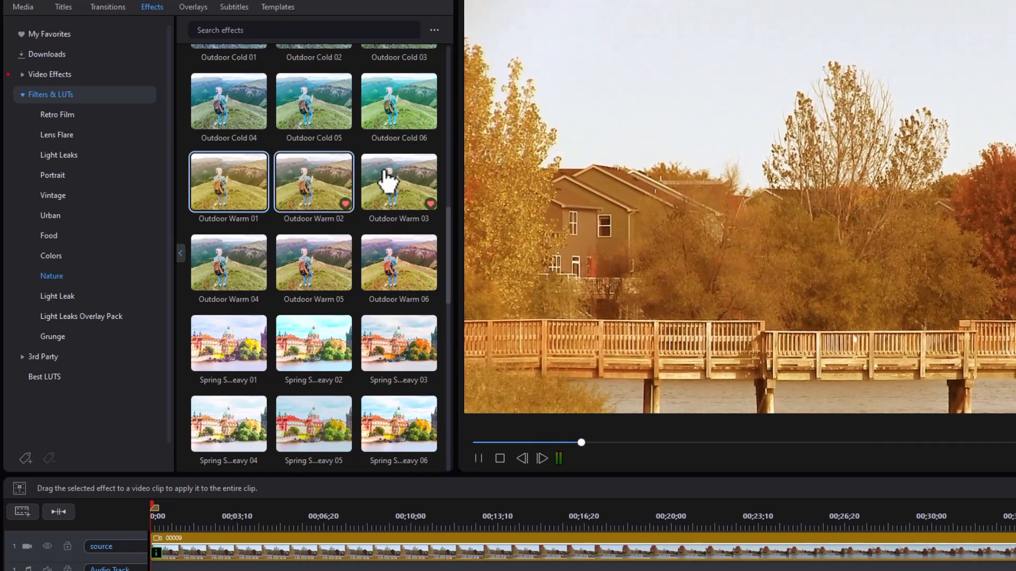
- Compare the Landscape HDR Warm 02 and 03 filters, and apply Landscape HDR Warm 02 to clip 00009 on the source track
{"action": "left_click_drag", "start_coordinate": [443, 215], "coordinate": [442, 163]}
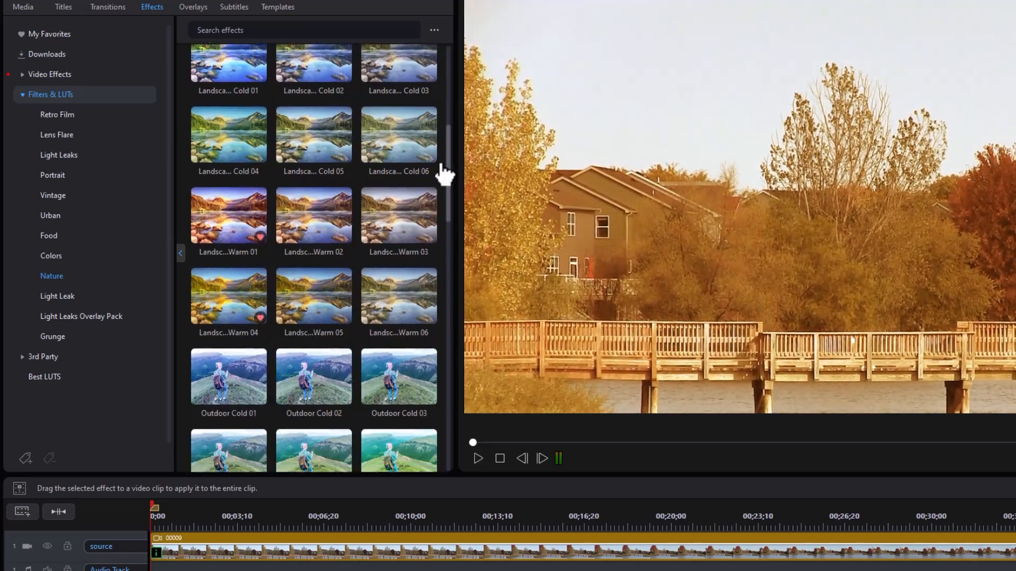
{"action": "left_click", "coordinate": [303, 221]}
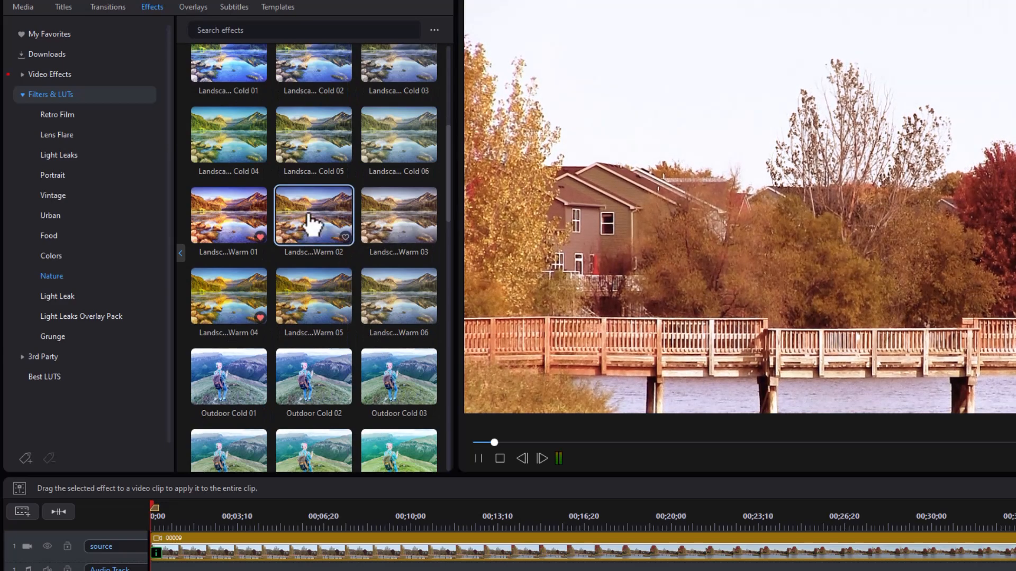
{"action": "left_click", "coordinate": [411, 232]}
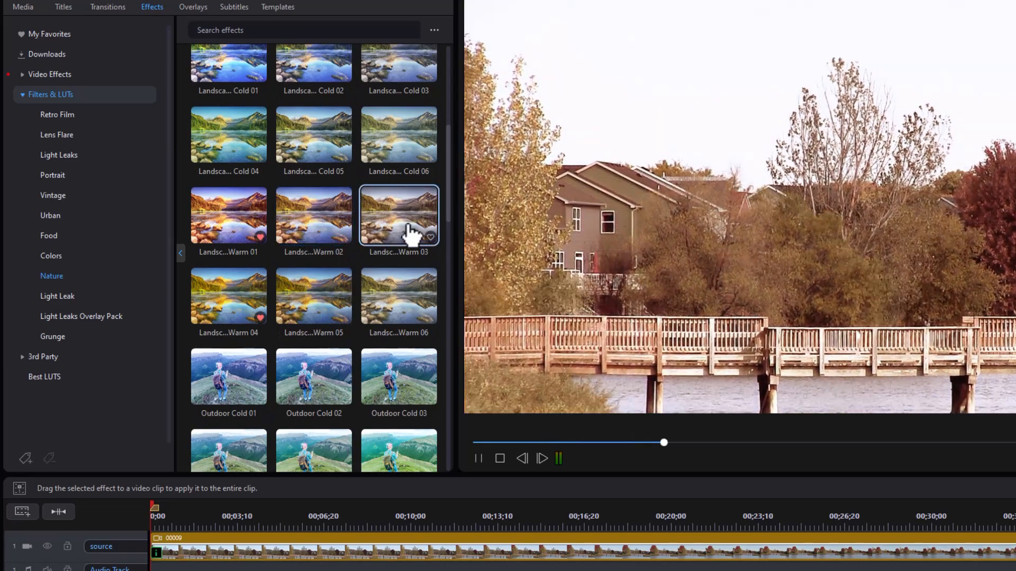
{"action": "left_click", "coordinate": [334, 232]}
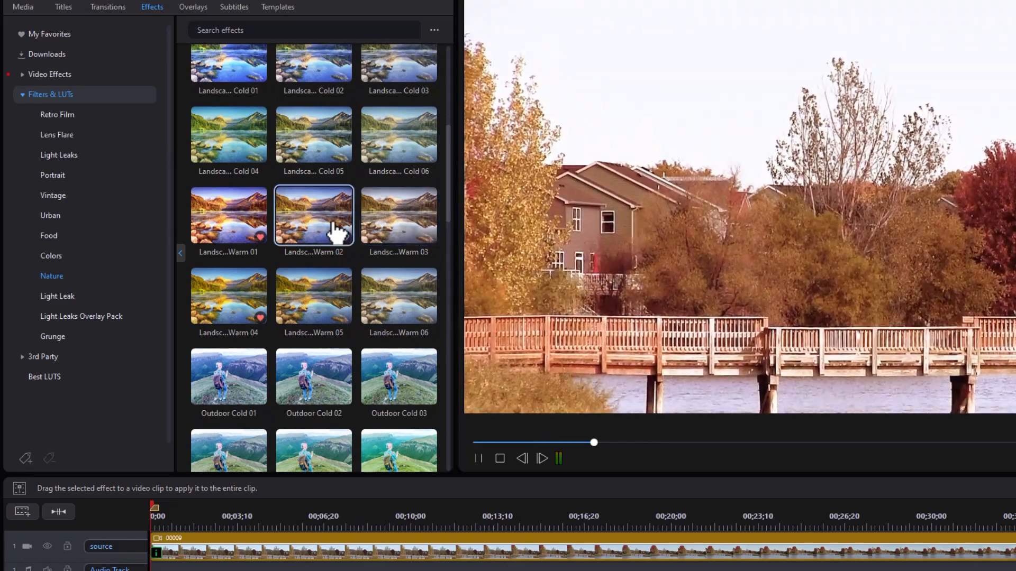
{"action": "left_click_drag", "start_coordinate": [334, 232], "coordinate": [299, 548]}
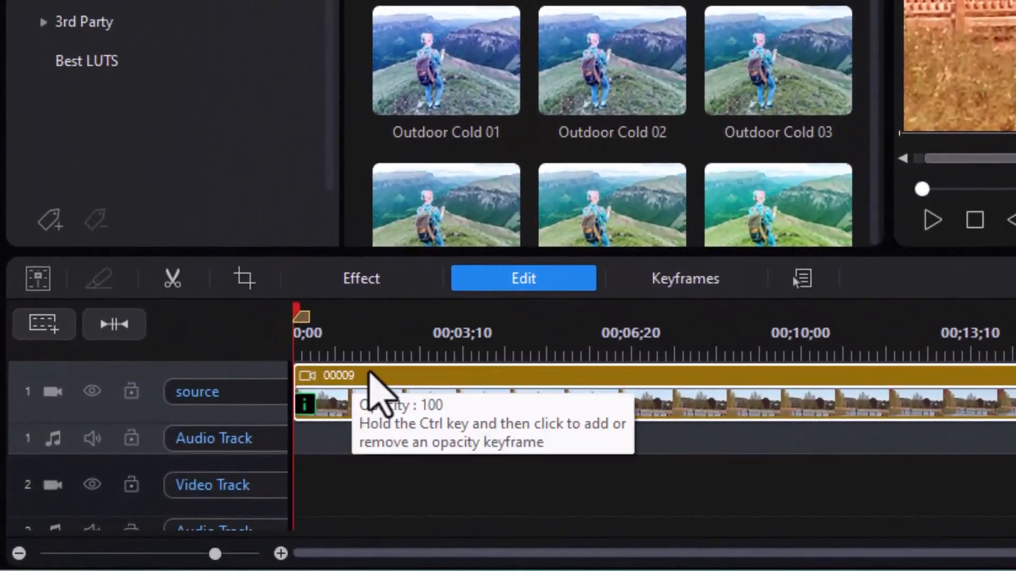
- Open the Landscape HDR Warm 02 filter applied to clip 00009, set its Strength to 70 and close the effect settings
{"action": "mouse_move", "coordinate": [132, 500]}
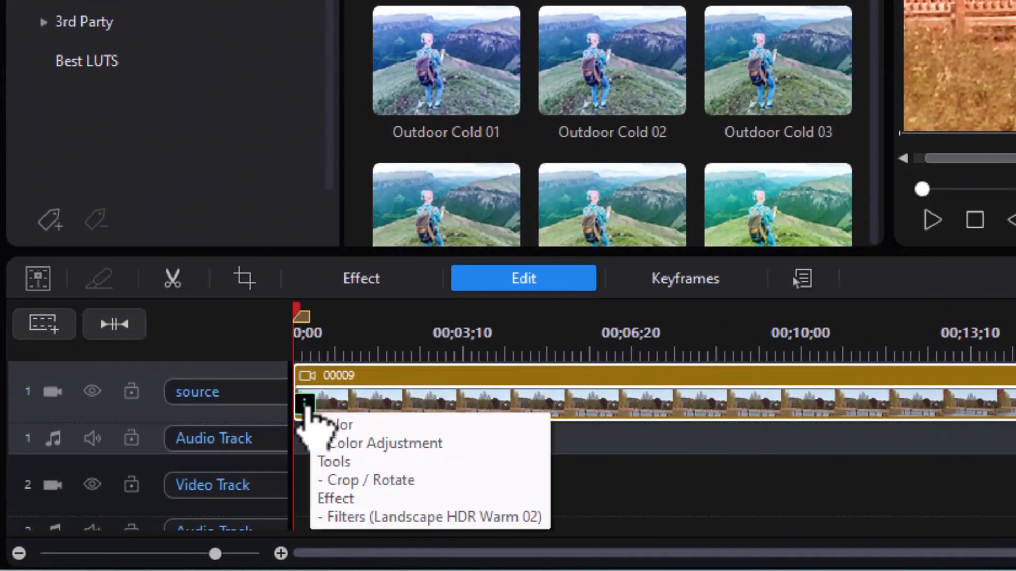
{"action": "left_click", "coordinate": [305, 405]}
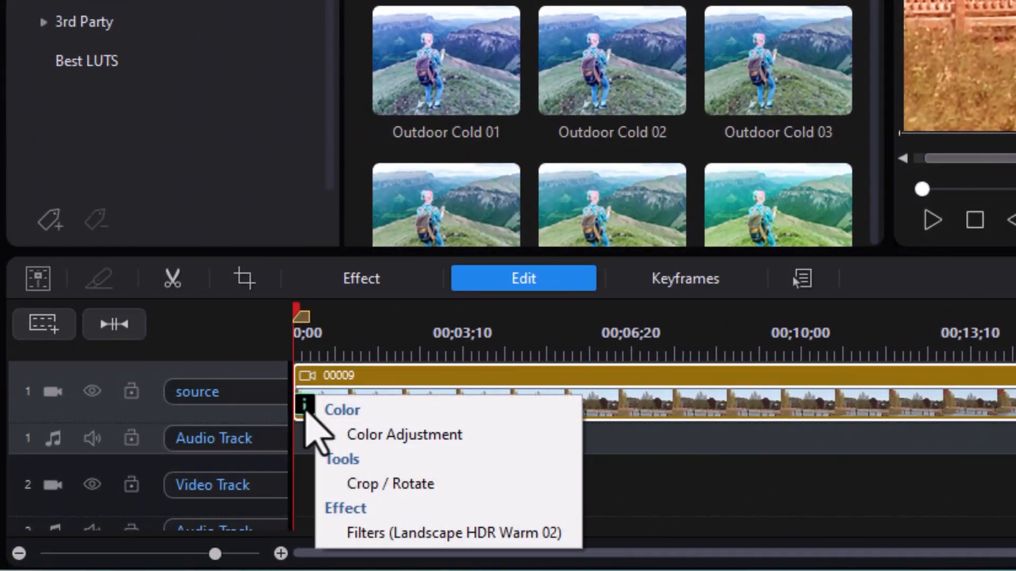
{"action": "left_click", "coordinate": [394, 533]}
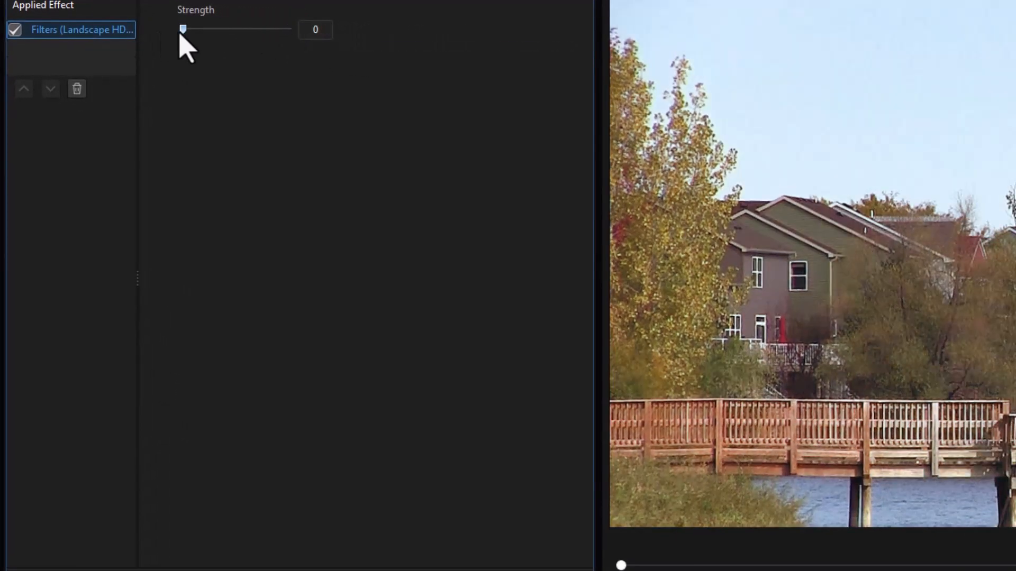
{"action": "left_click_drag", "start_coordinate": [183, 30], "coordinate": [251, 32]}
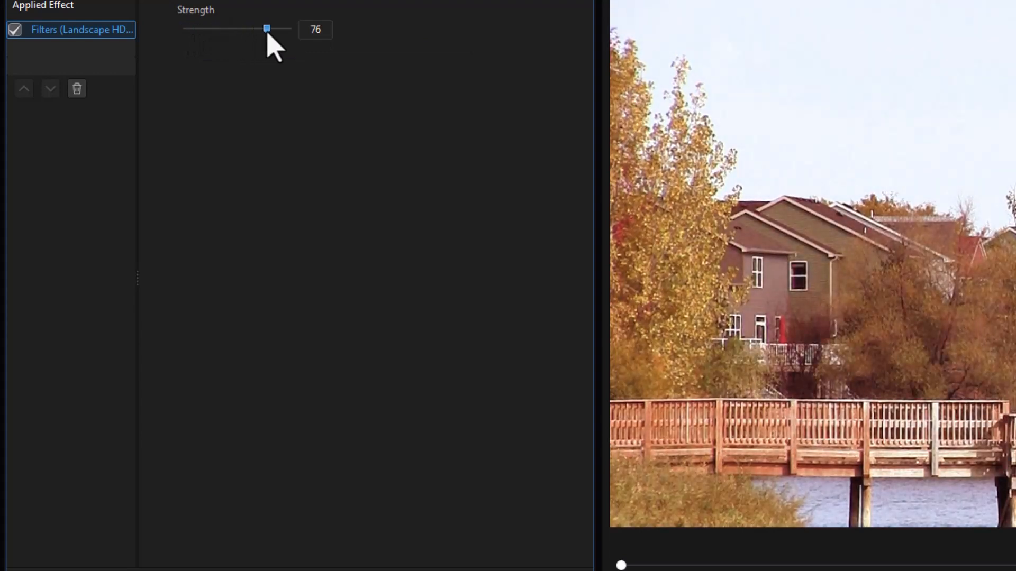
{"action": "left_click_drag", "start_coordinate": [289, 35], "coordinate": [276, 35]}
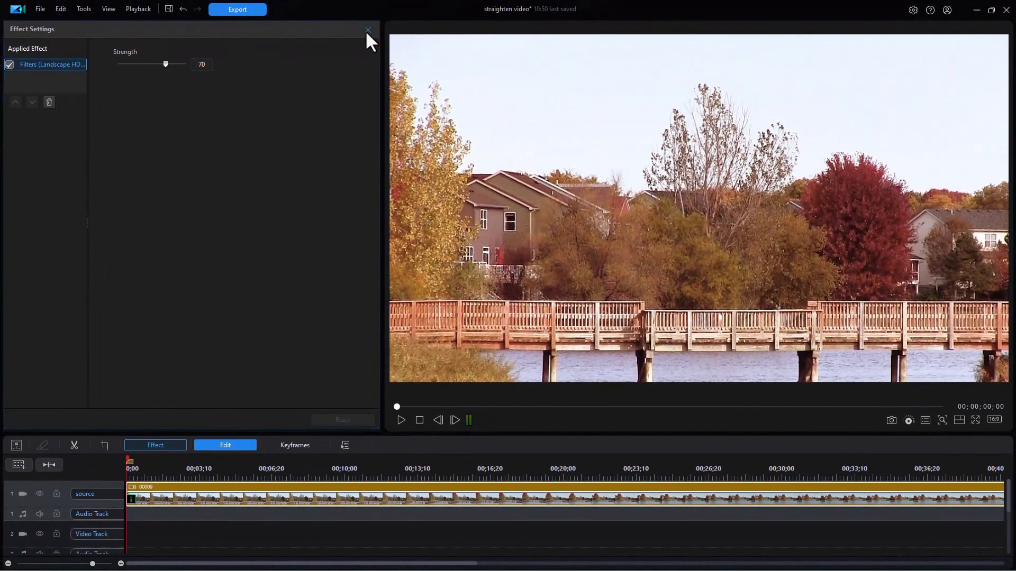
{"action": "left_click", "coordinate": [368, 29]}
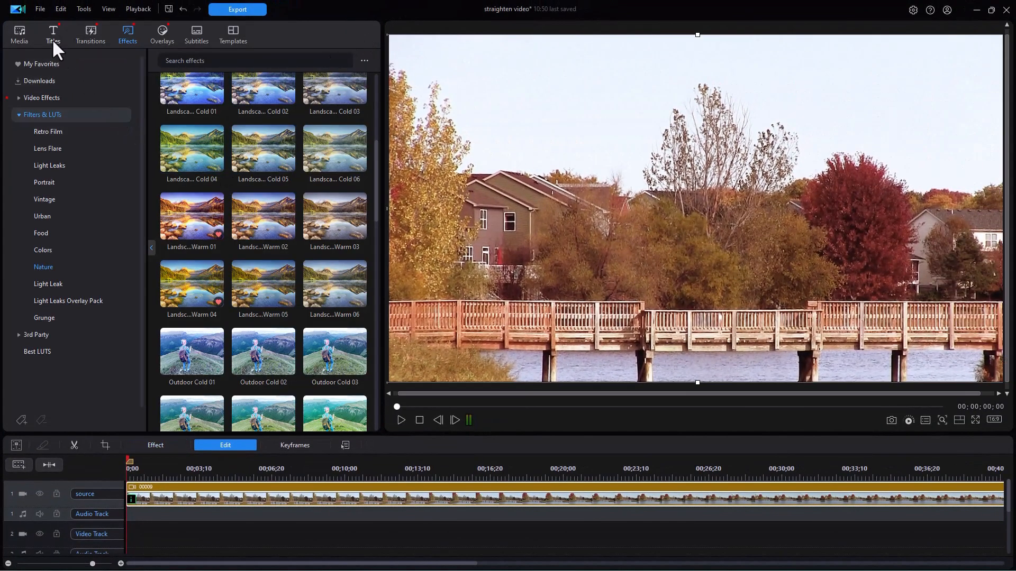
- Return to the media library and play the filtered clip from its start
{"action": "left_click", "coordinate": [20, 35]}
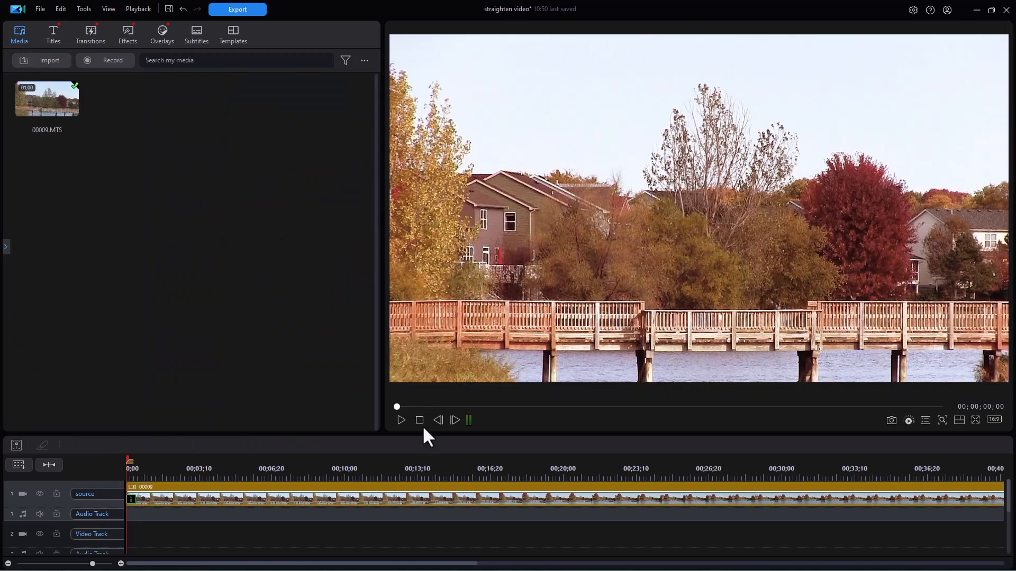
{"action": "left_click", "coordinate": [400, 420]}
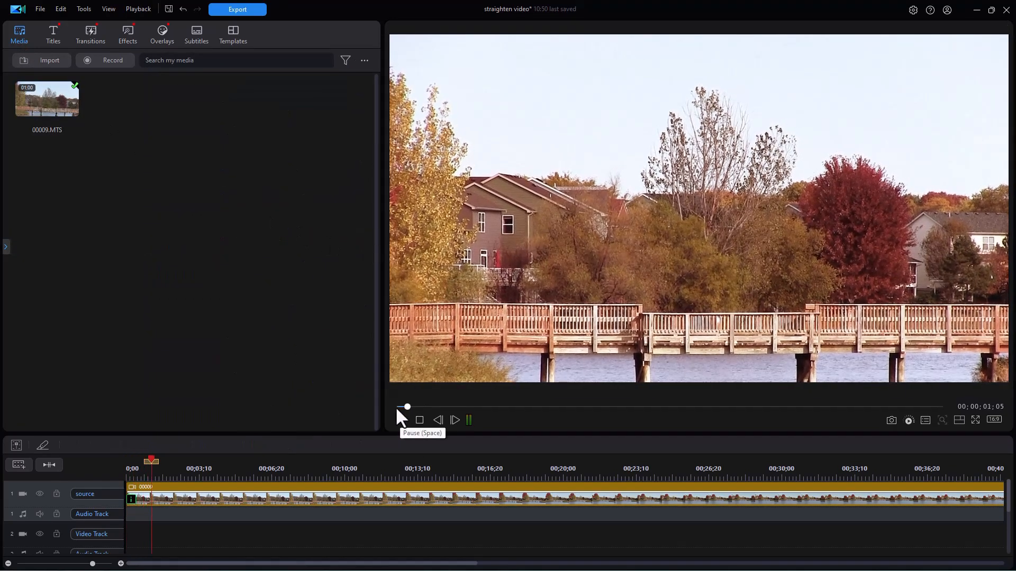